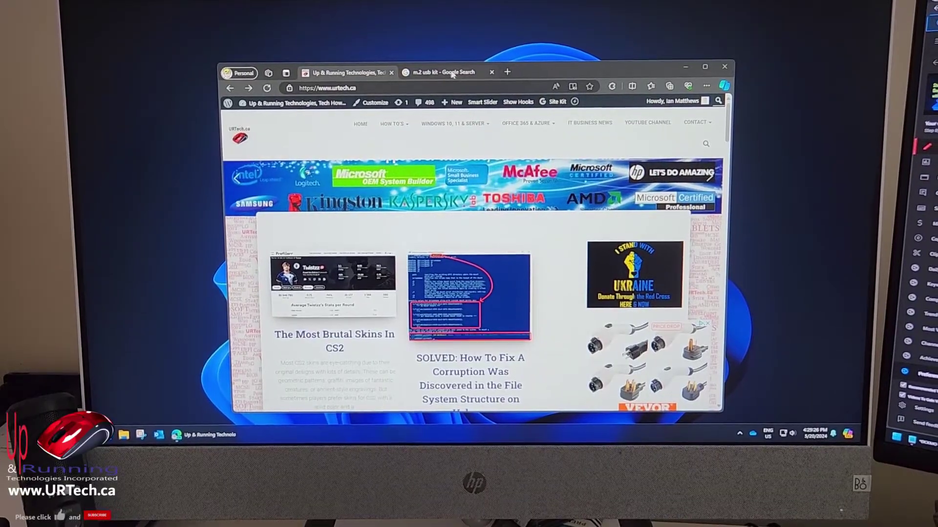
Open the Amazon.ca ad results for 'm2 ssd adapter usb' in maximized Edge and browse the listings.
left_click(447, 73)
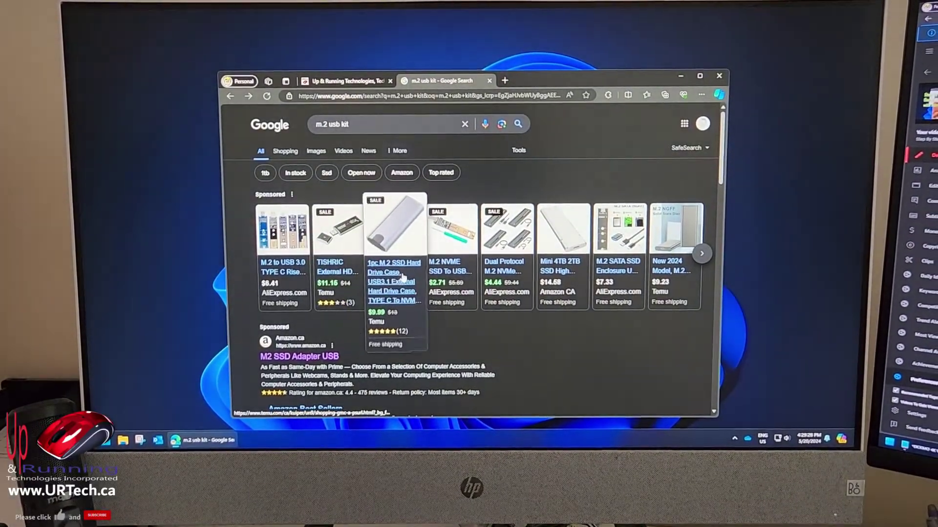
left_click(318, 347)
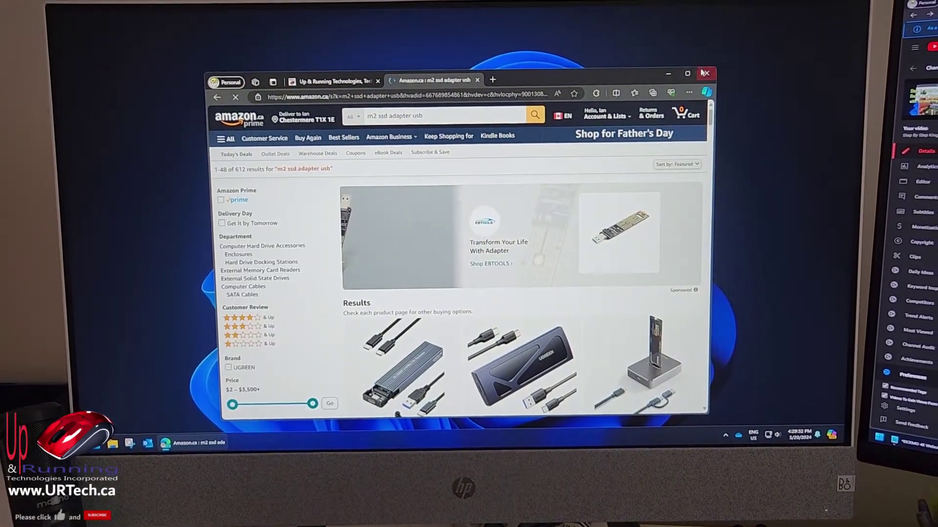
left_click(692, 69)
scroll(643, 146, "down", 5)
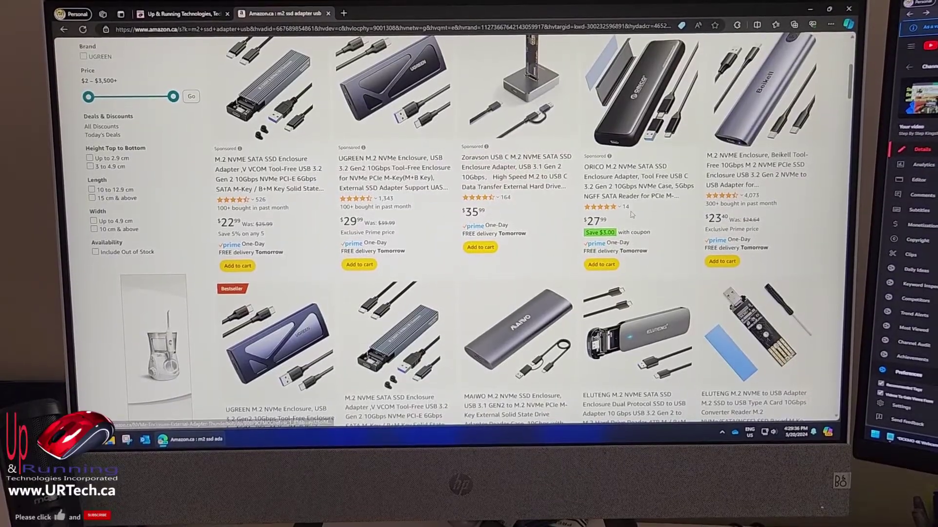
scroll(408, 235, "down", 5)
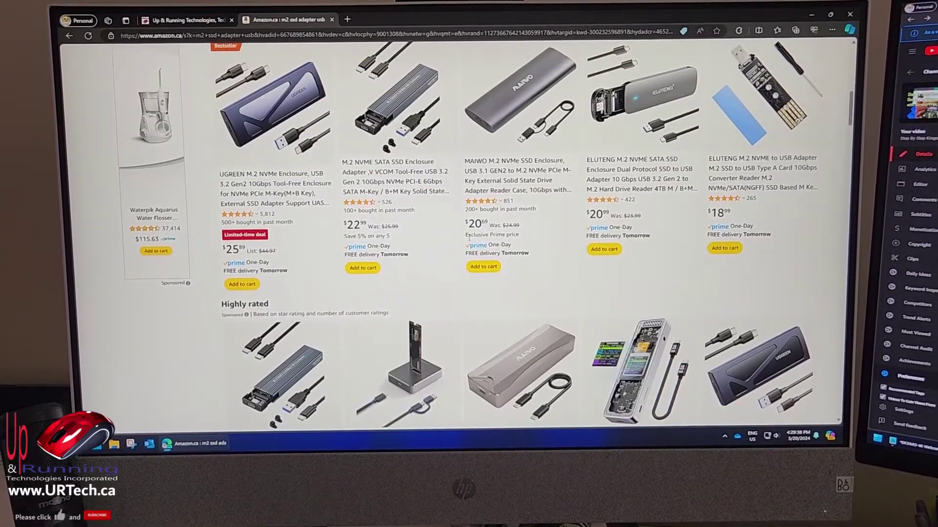
scroll(408, 235, "up", 10)
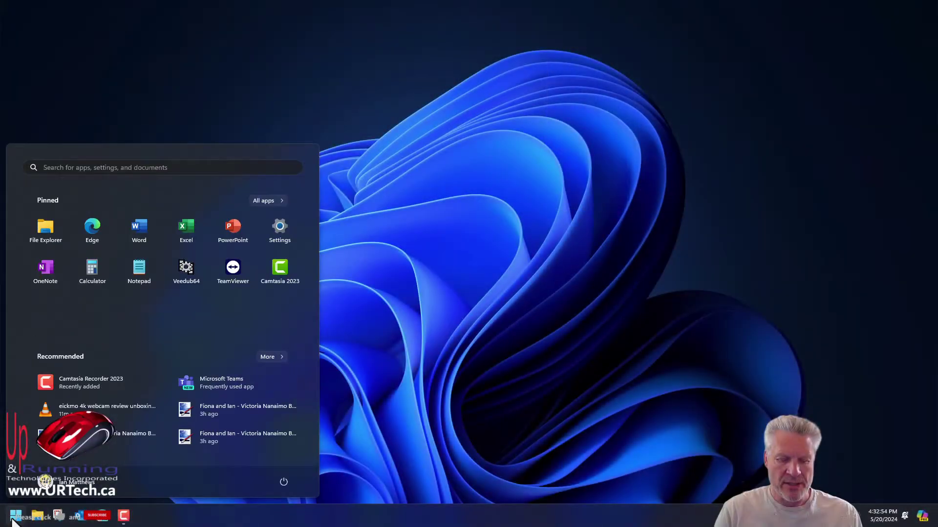
Launch DiskGenius from a Start search for 'disk' and open its Tools menu.
type("disk")
left_click(65, 243)
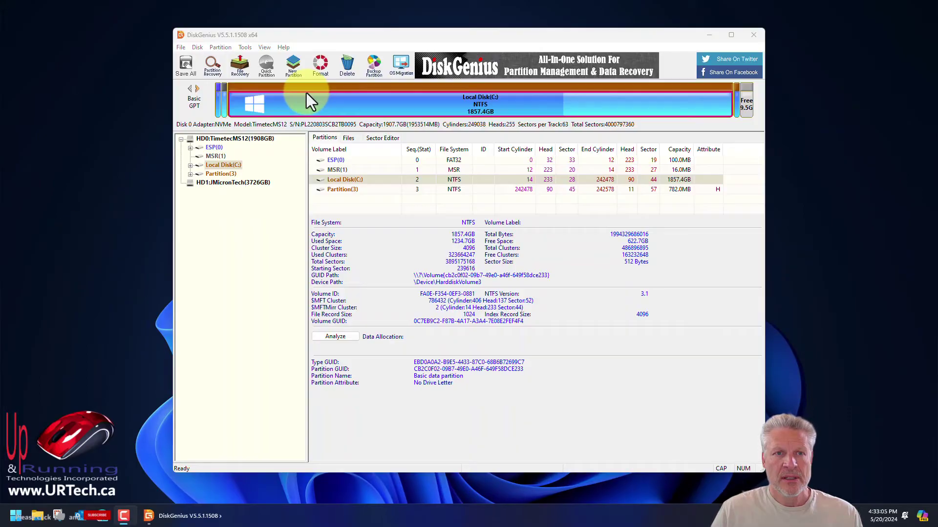
left_click(244, 47)
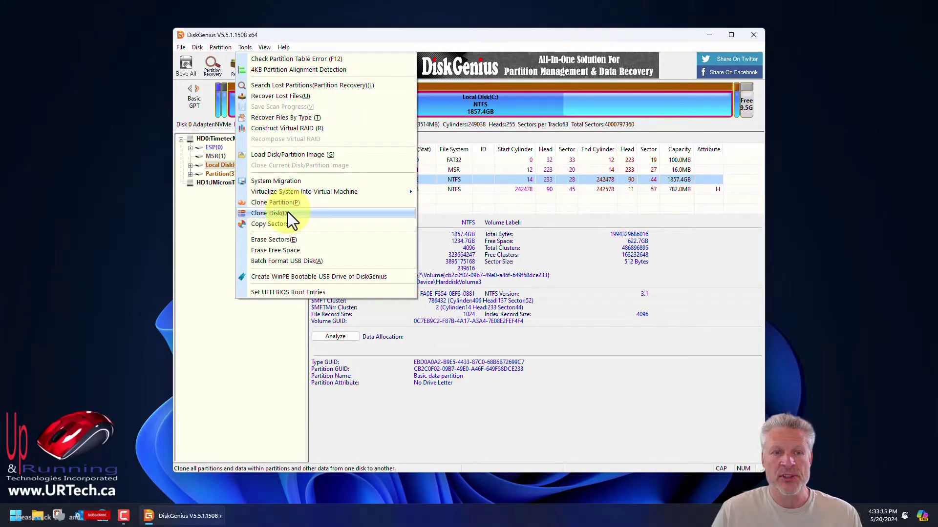
Clone Disk with the NVMe disk HD0 as source, switch to System Migration, target the 3726GB USB disk.
left_click(270, 213)
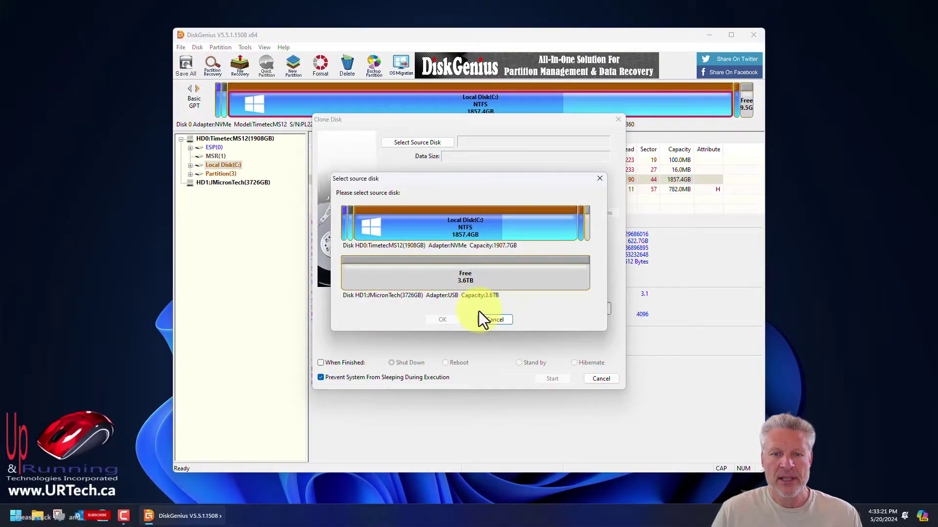
left_click(441, 222)
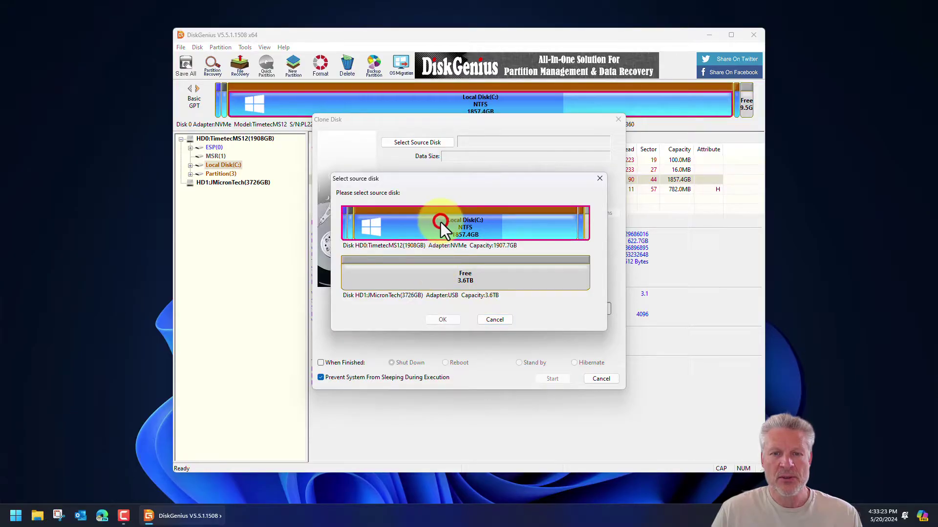
left_click(444, 319)
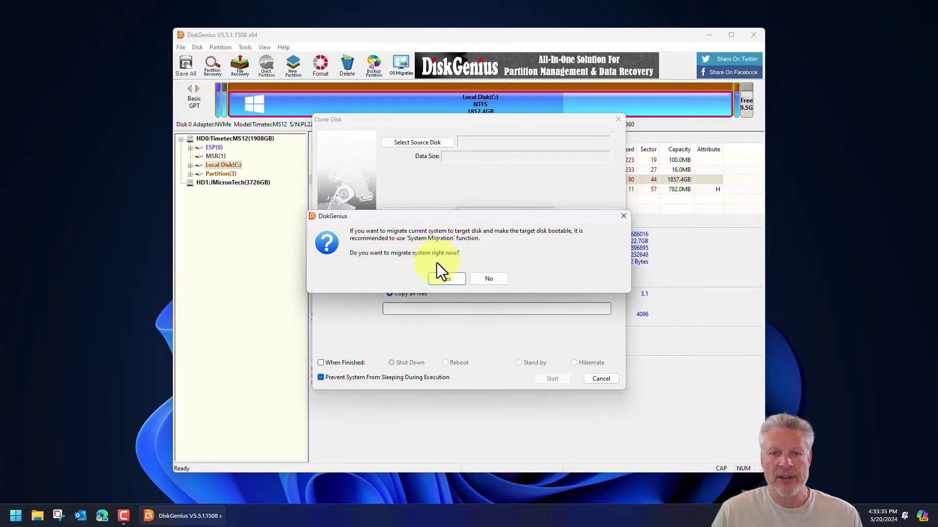
left_click(448, 279)
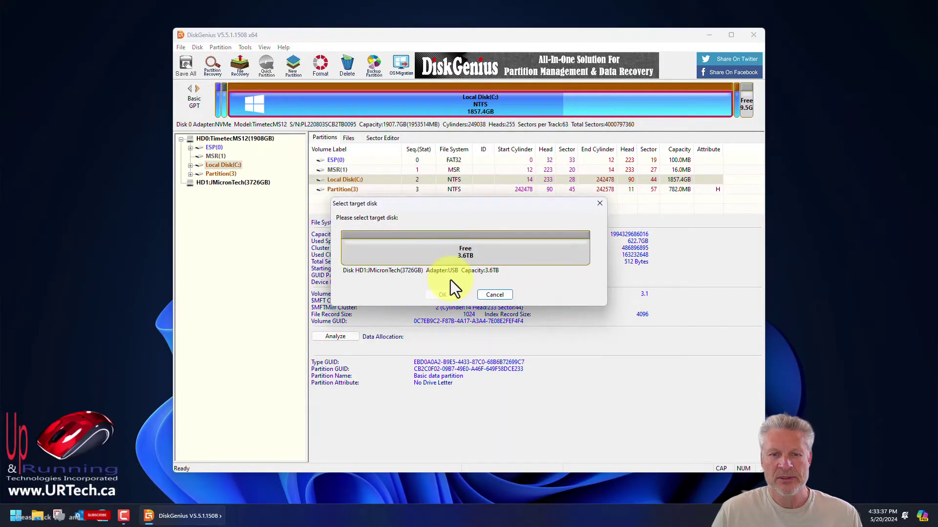
left_click(454, 258)
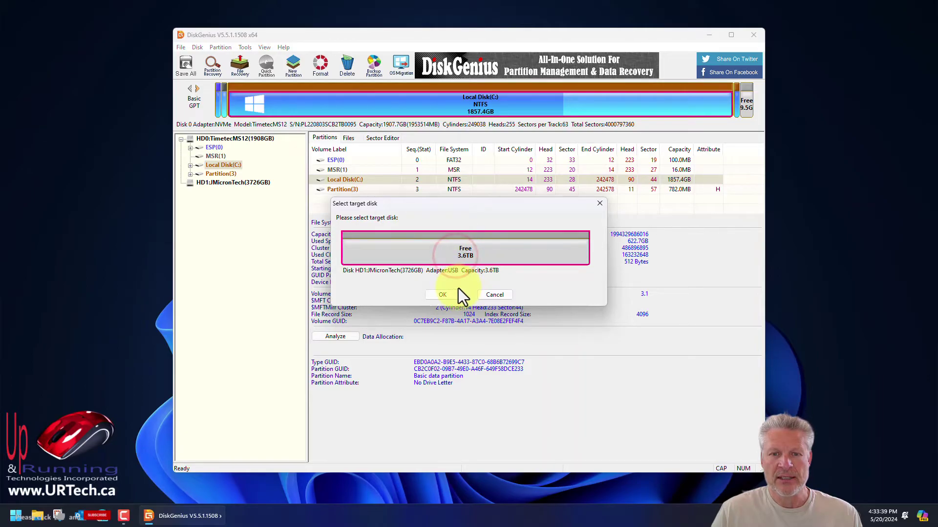
left_click(443, 295)
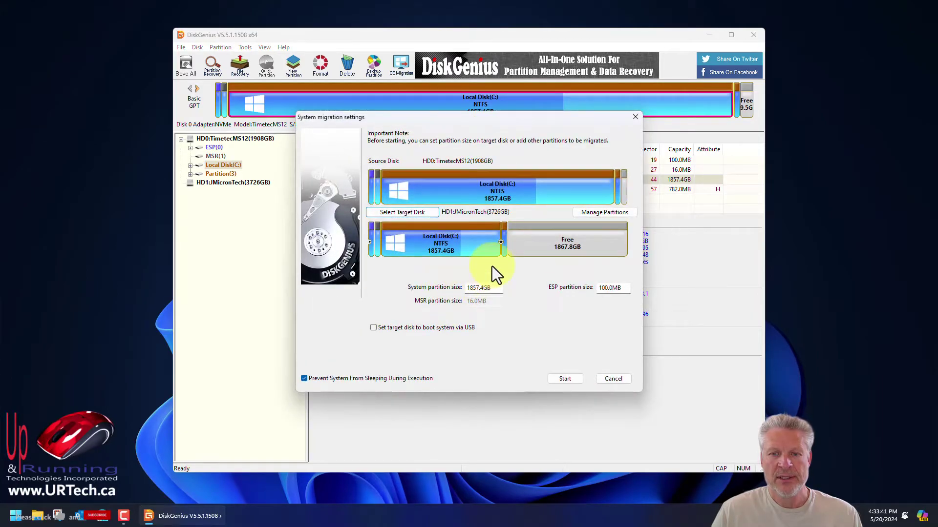
Stretch the target C: partition to the end of the 3726GB disk and start migration.
left_click_drag(501, 243, 623, 249)
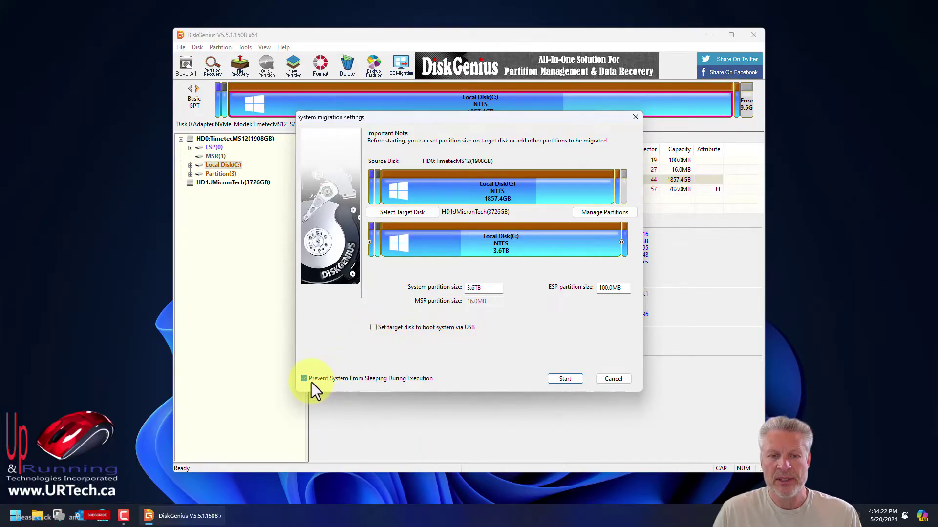
left_click(565, 379)
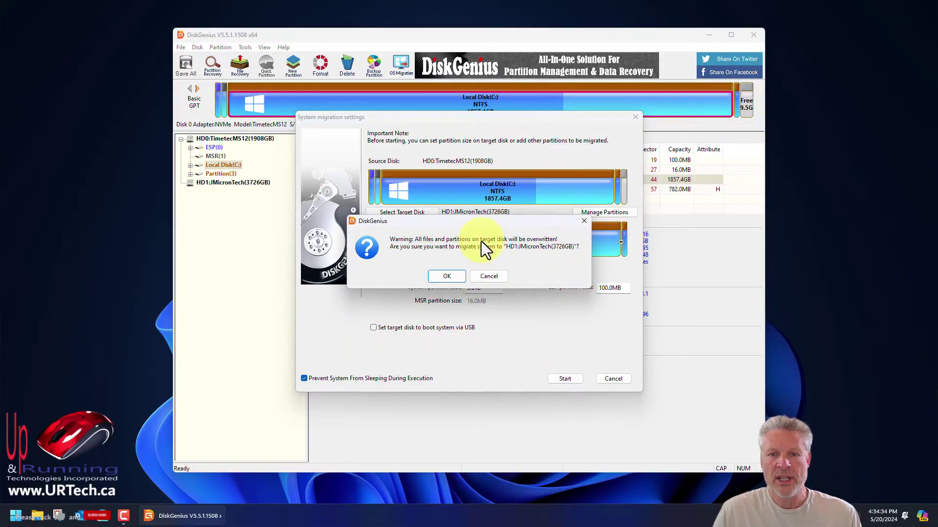
Accept the warning that the 3726GB target disk will be overwritten.
left_click(447, 276)
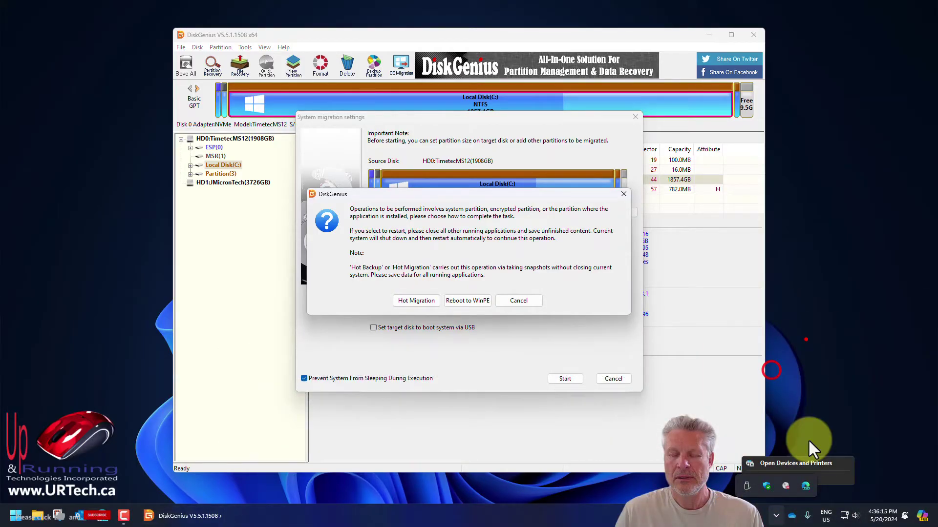
Turn off real-time protection via the Windows Security tray icon's Virus & threat protection, then close it.
right_click(805, 486)
left_click(766, 486)
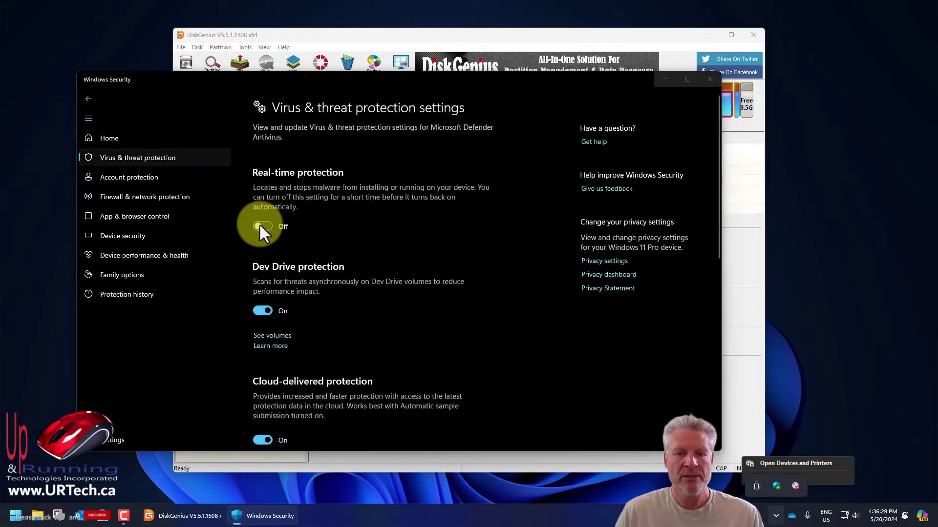
left_click(710, 80)
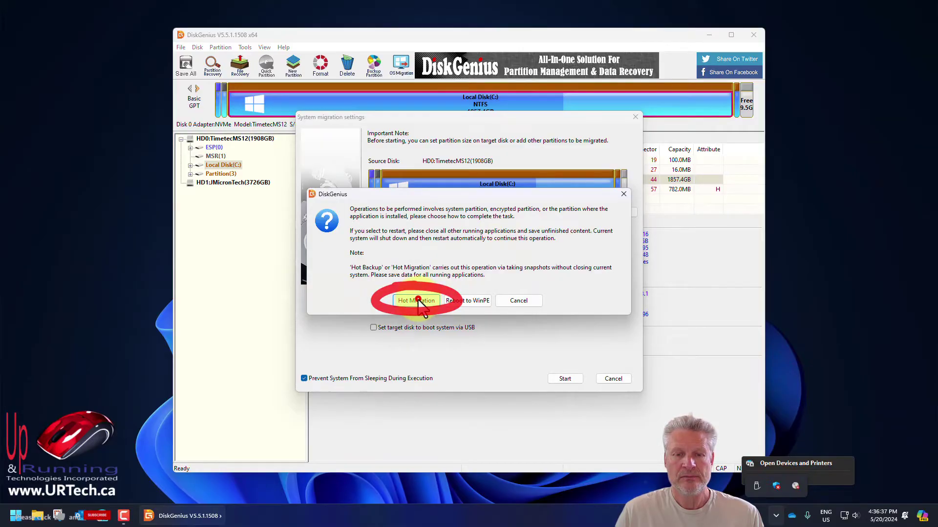
Choose Hot Migration to migrate without restarting Windows.
left_click(417, 301)
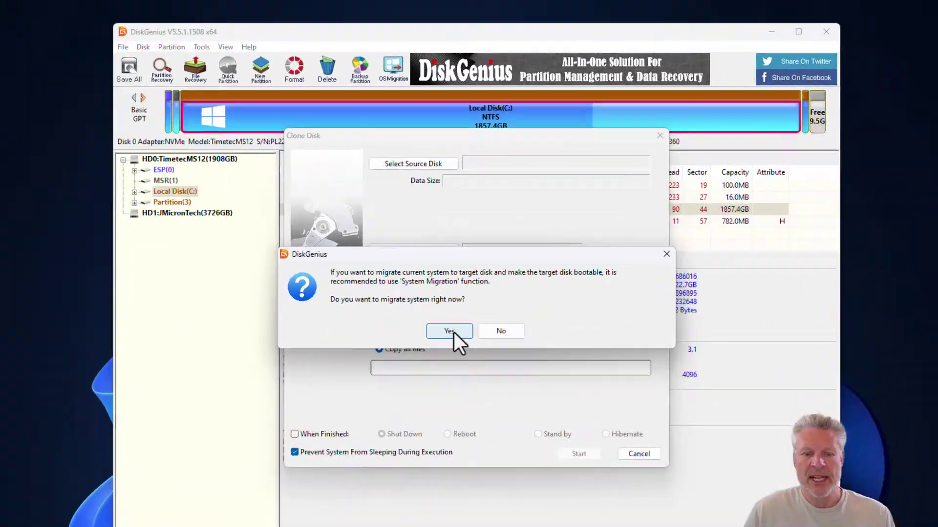
Confirm System Migration and the overwrite, then reboot into WinPE to complete the migration.
left_click(454, 335)
left_click(481, 479)
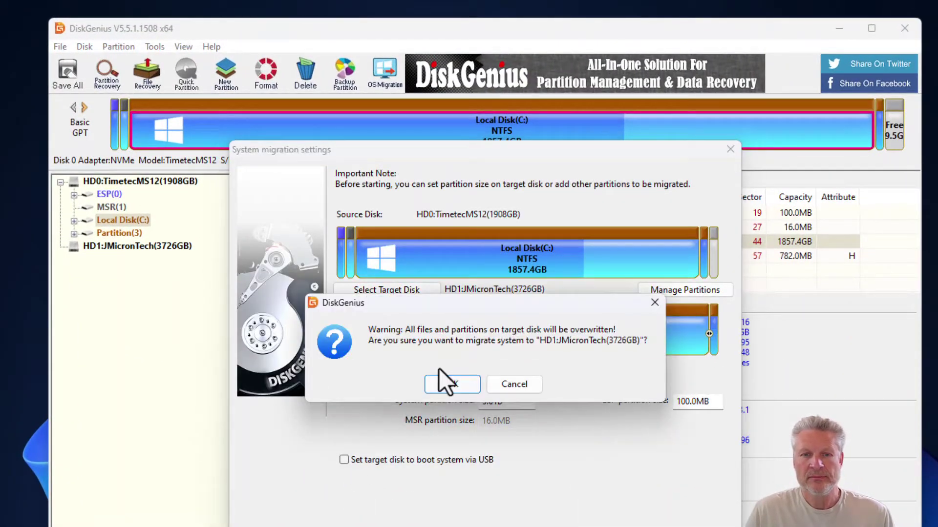
left_click(442, 383)
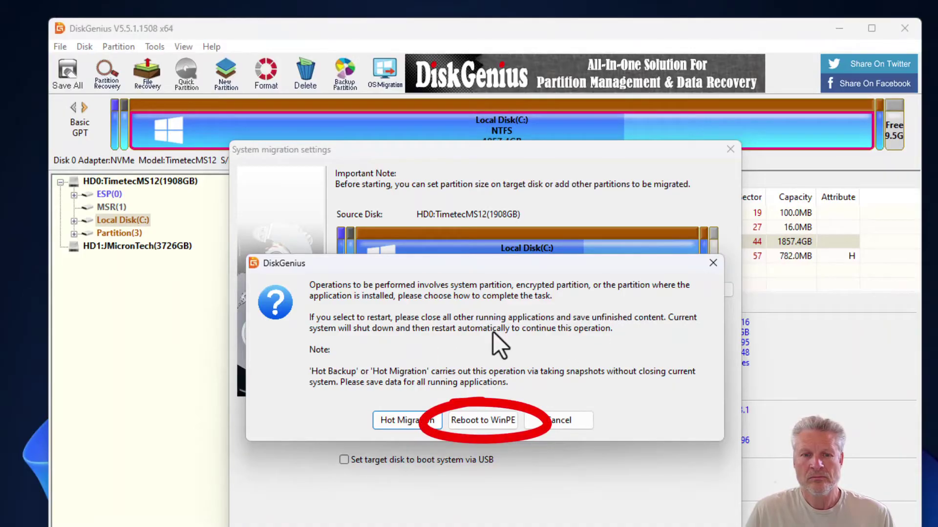
left_click(484, 421)
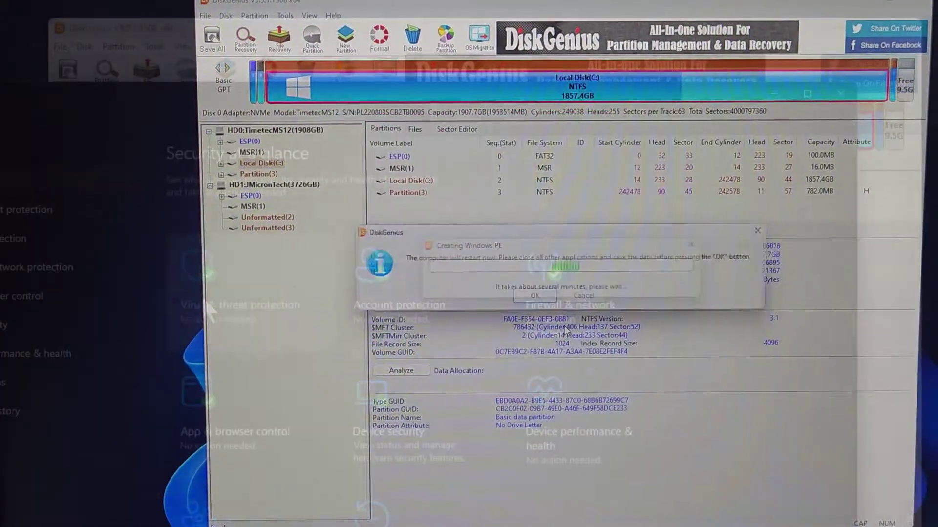
left_click(485, 285)
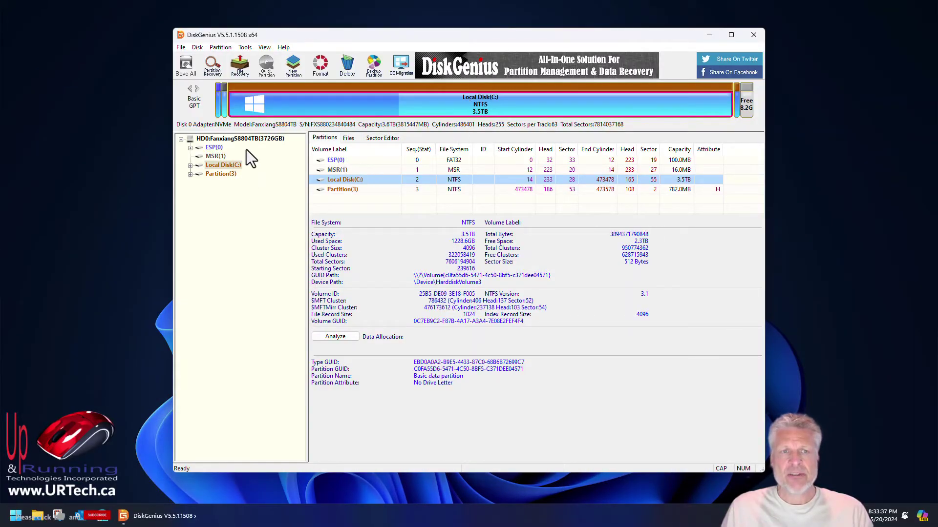
Show details of the 3726GB Fanxiang disk HD0, reposition the window, and open the Tools menu.
left_click(248, 139)
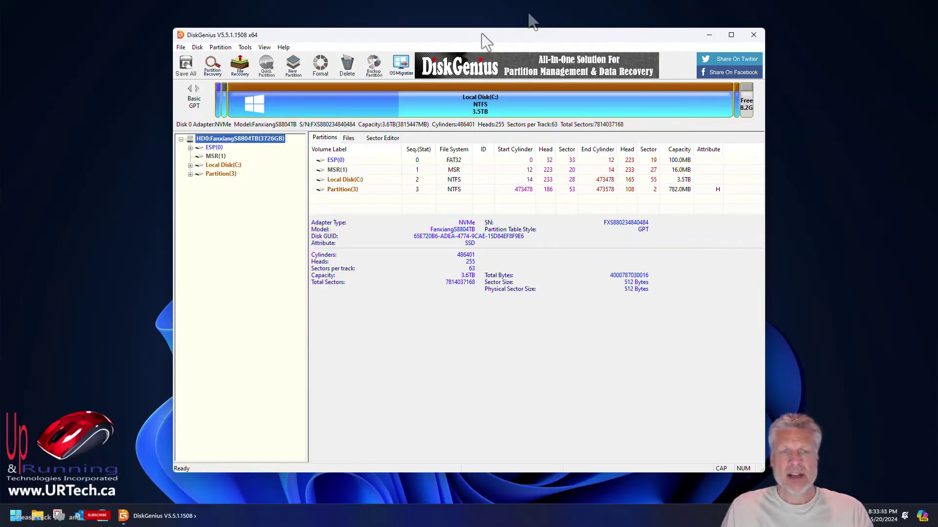
left_click_drag(482, 33, 459, 24)
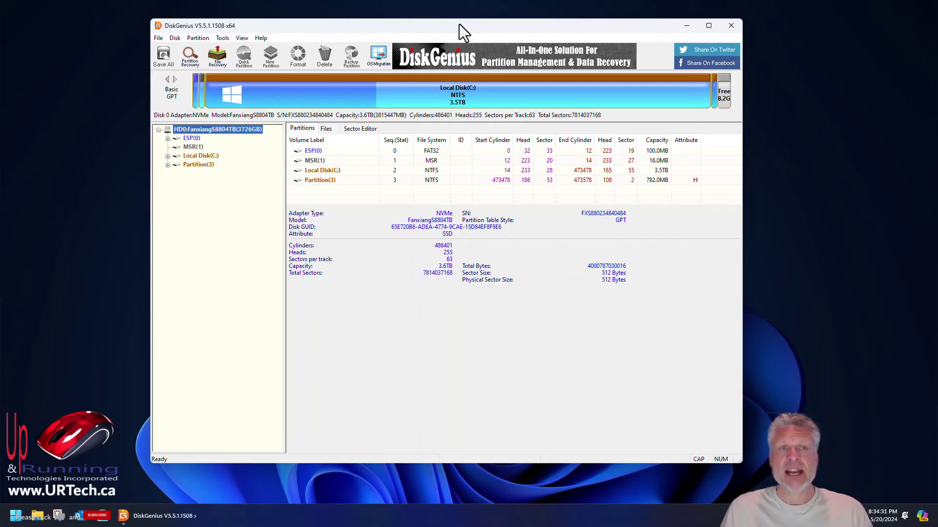
left_click(223, 38)
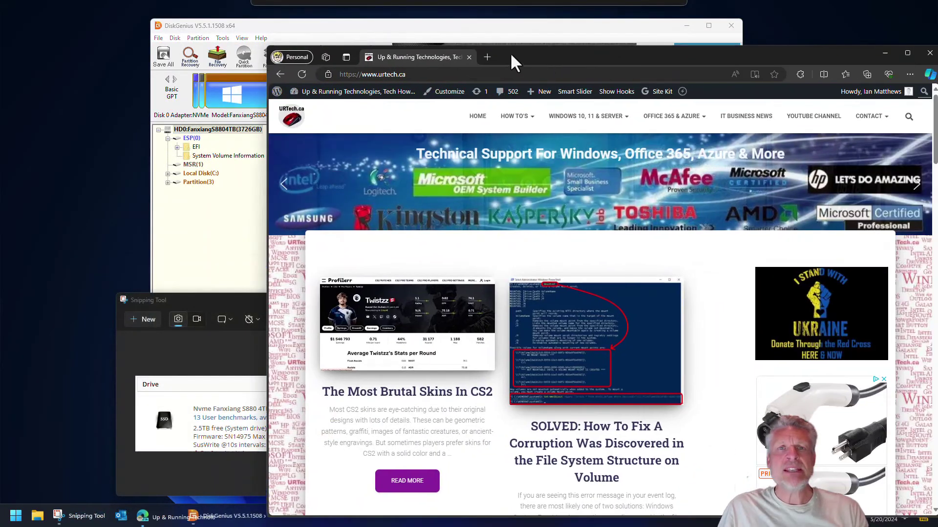
Move the Edge window showing the URTech.ca home page up and left over DiskGenius.
left_click_drag(510, 51, 401, 17)
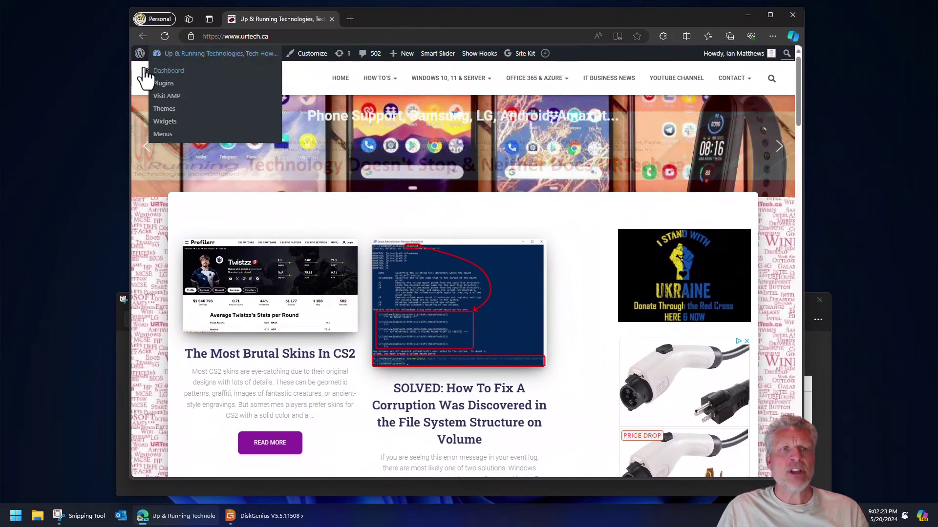